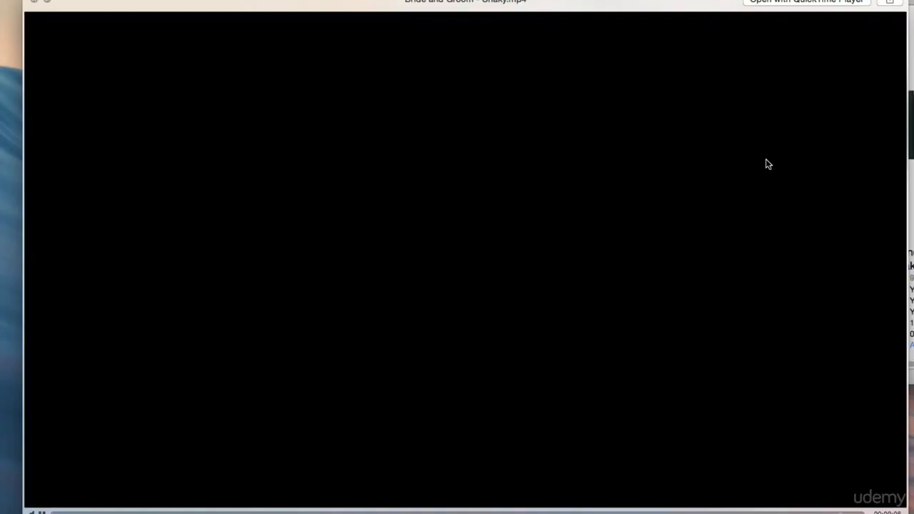
# Close the video preview and create a new Premiere Pro project named Shaky.
pyautogui.press('space')
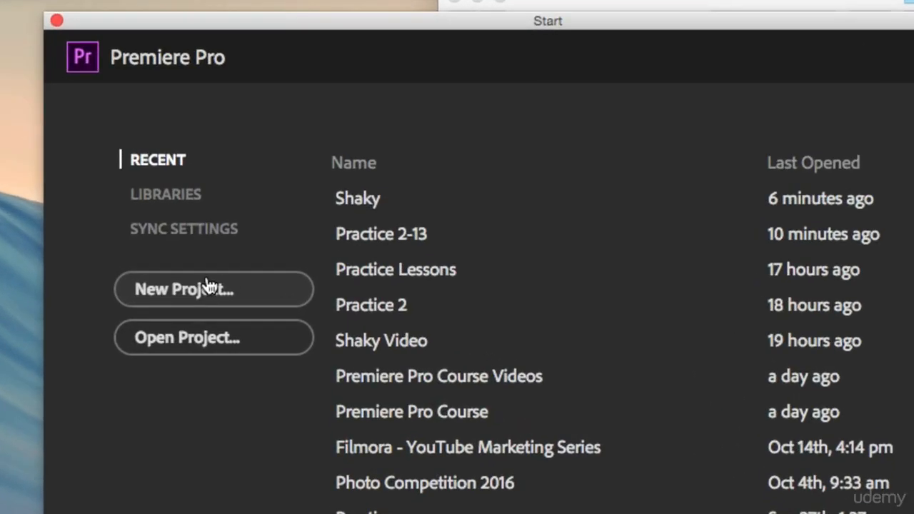
pyautogui.click(184, 293)
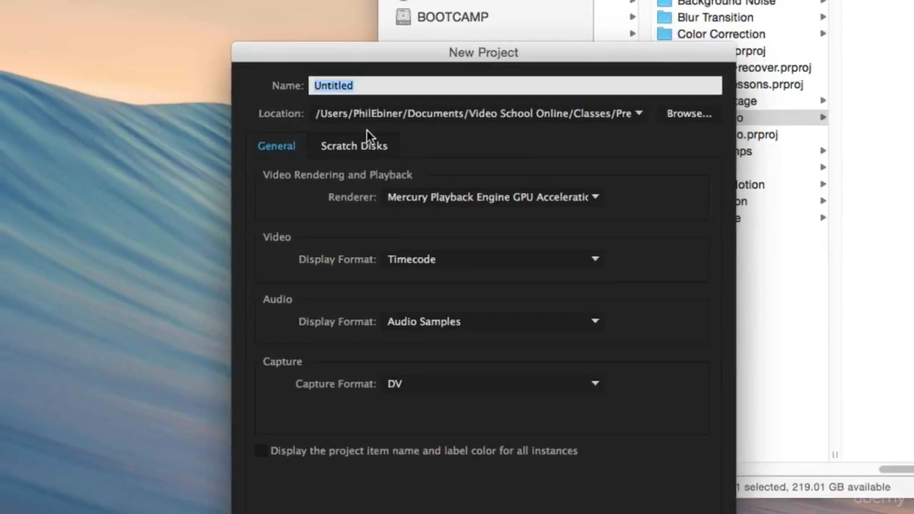
pyautogui.write('Shaky')
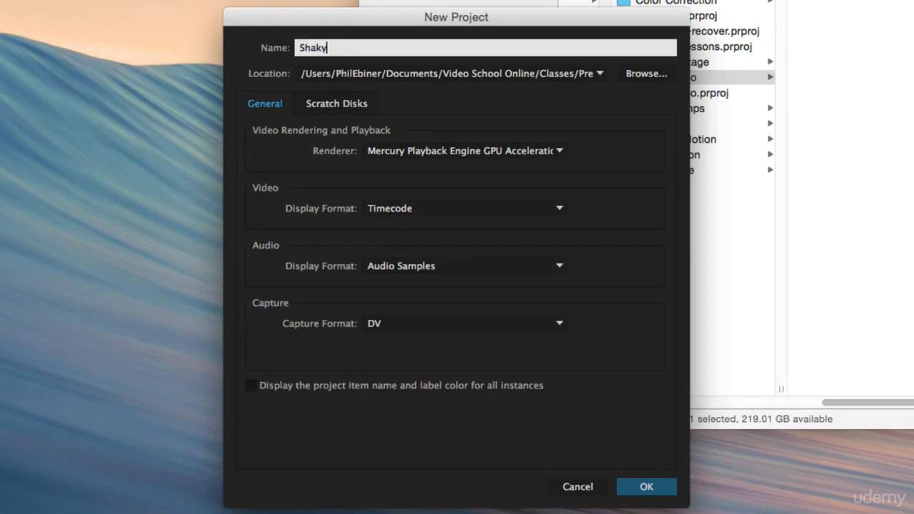
pyautogui.click(662, 486)
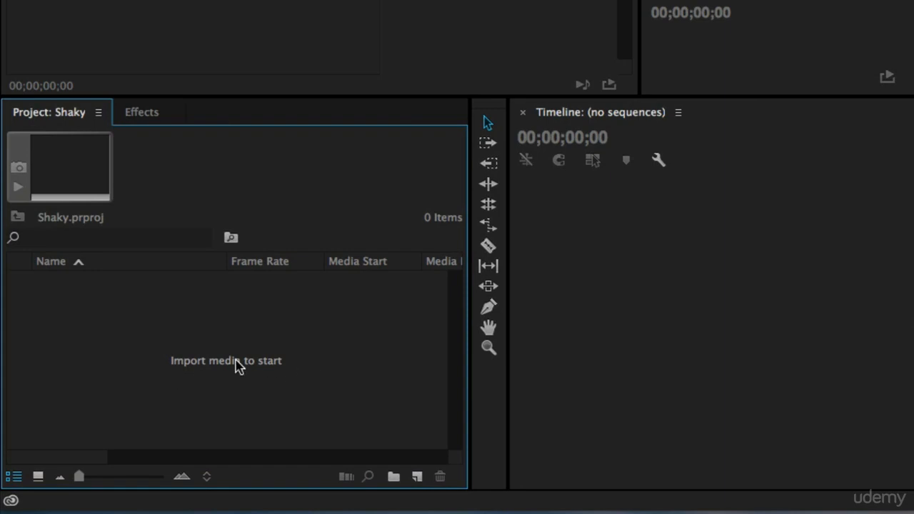
# Import Bride and Groom - Shaky.mp4 from the Shaky Video folder and create a sequence from it.
pyautogui.doubleClick(414, 363)
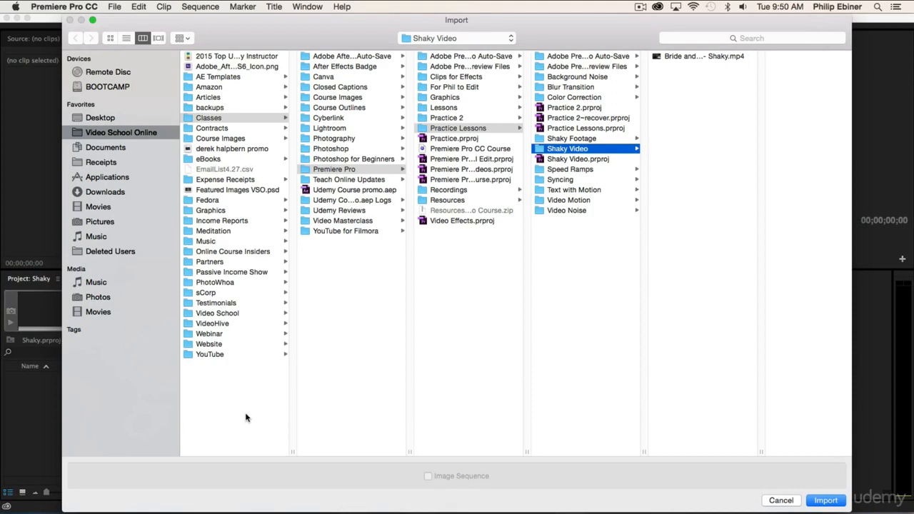
pyautogui.click(687, 57)
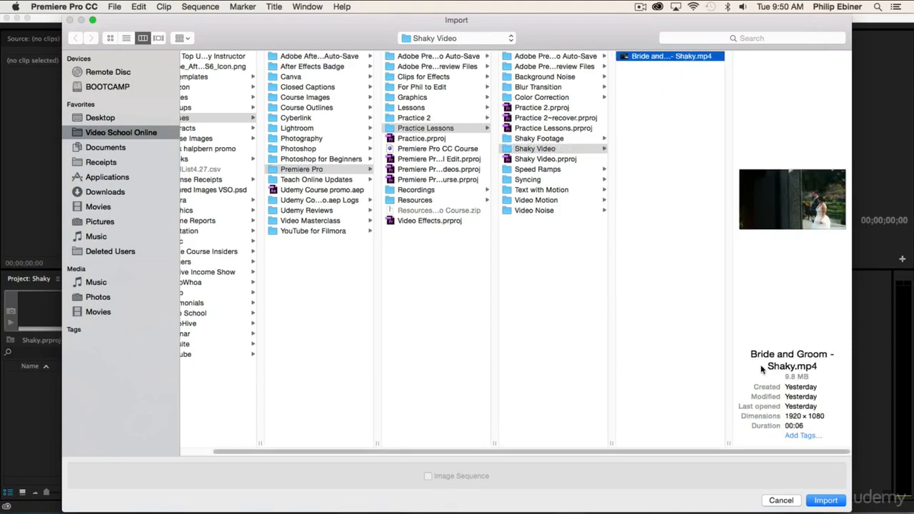
pyautogui.click(826, 501)
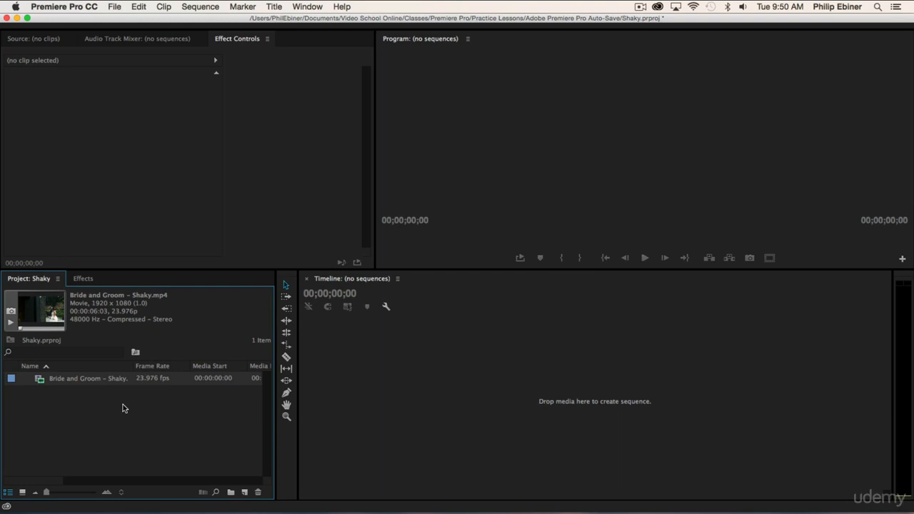
pyautogui.moveTo(75, 380); pyautogui.dragTo(110, 382)
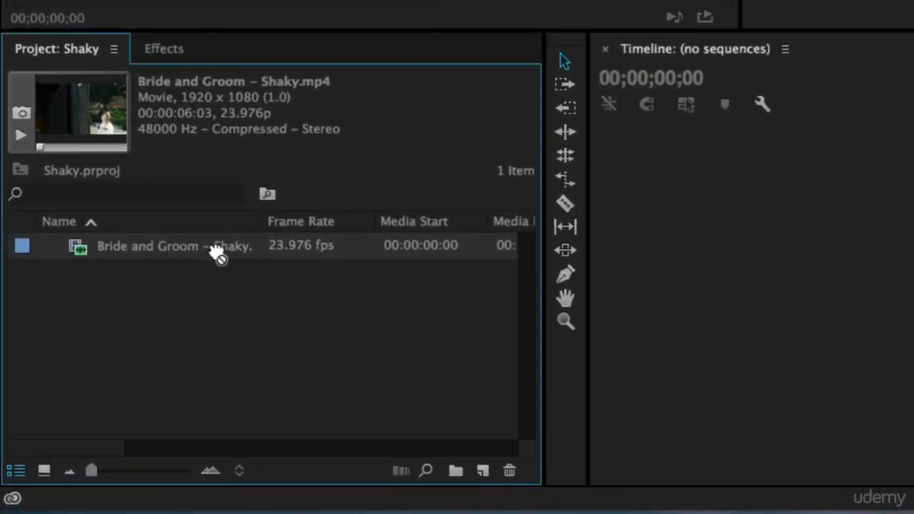
pyautogui.moveTo(218, 254); pyautogui.dragTo(484, 472)
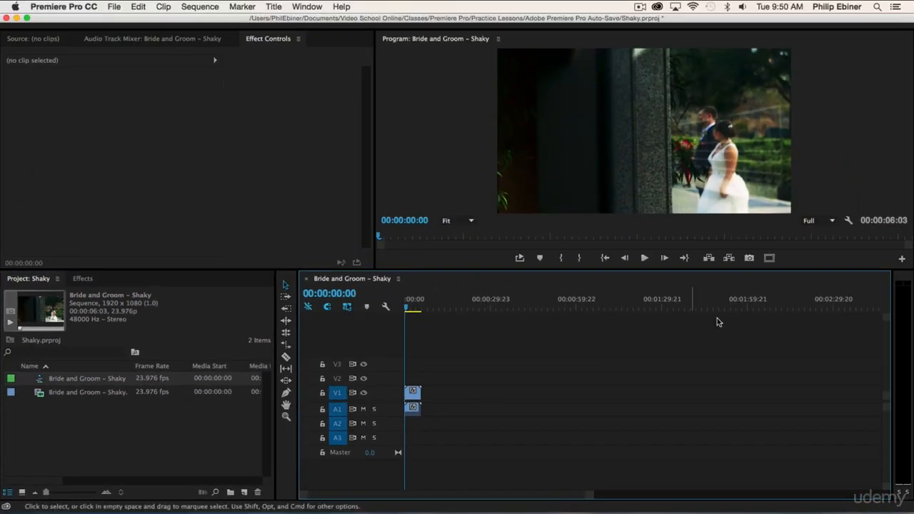
# Scrub and play the unstabilized clip in the sequence to examine its camera shake.
pyautogui.moveTo(407, 308)
pyautogui.mouseDown()
pyautogui.moveTo(420, 308)
pyautogui.moveTo(408, 308)
pyautogui.mouseUp()
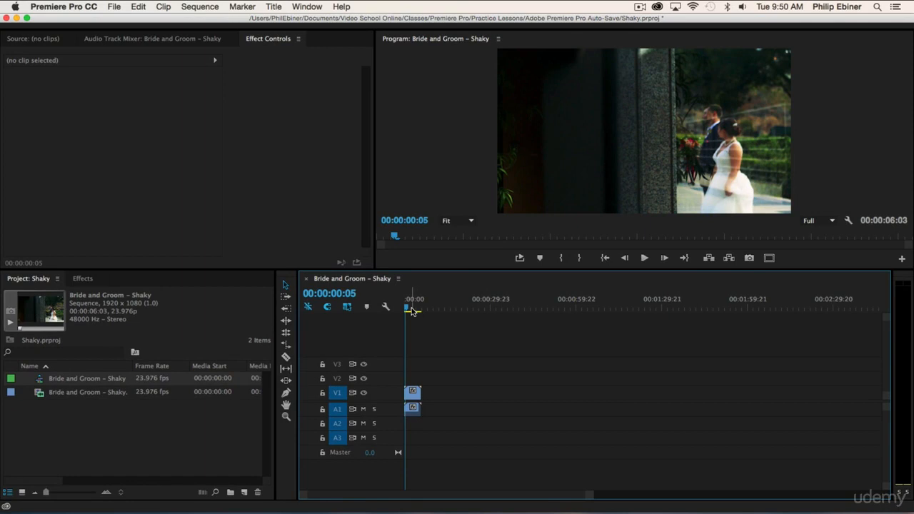
pyautogui.moveTo(412, 311); pyautogui.dragTo(417, 312)
pyautogui.press('space')
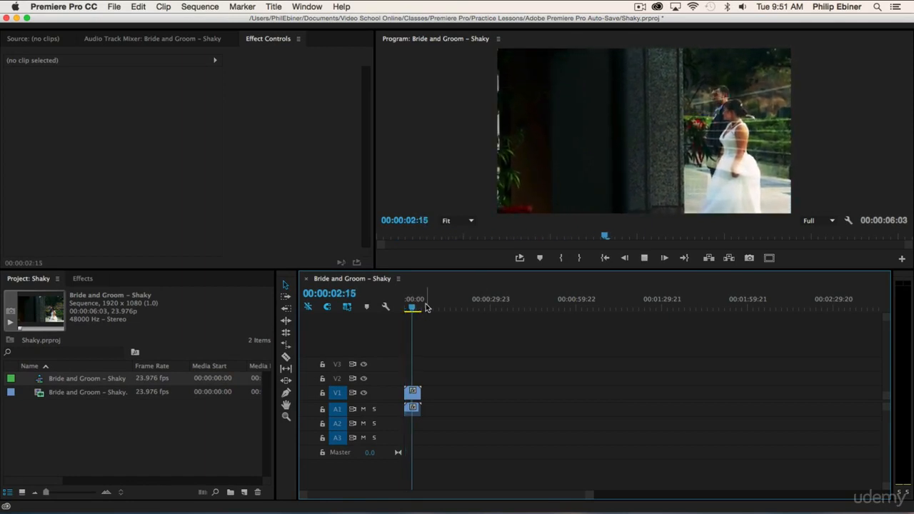
pyautogui.press('space')
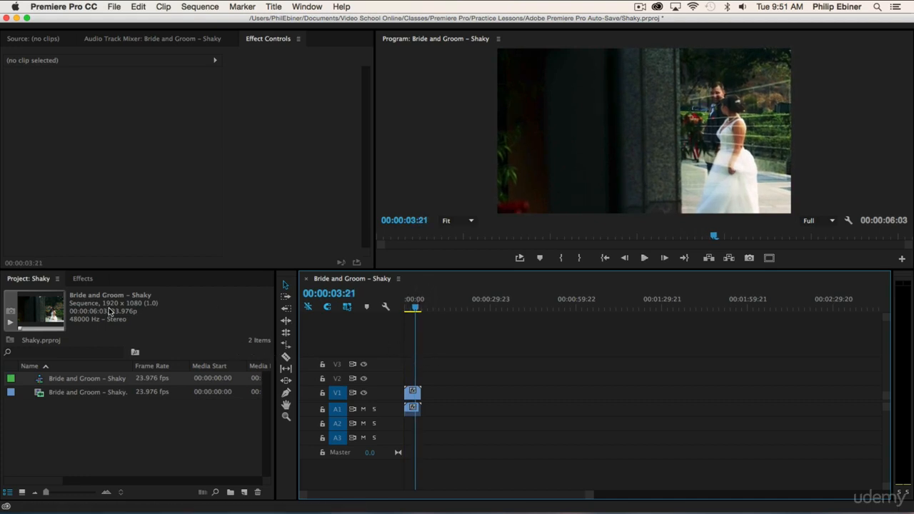
# Search the effects for "warp" and apply Warp Stabilizer to the bride and groom clip on track V1.
pyautogui.click(83, 279)
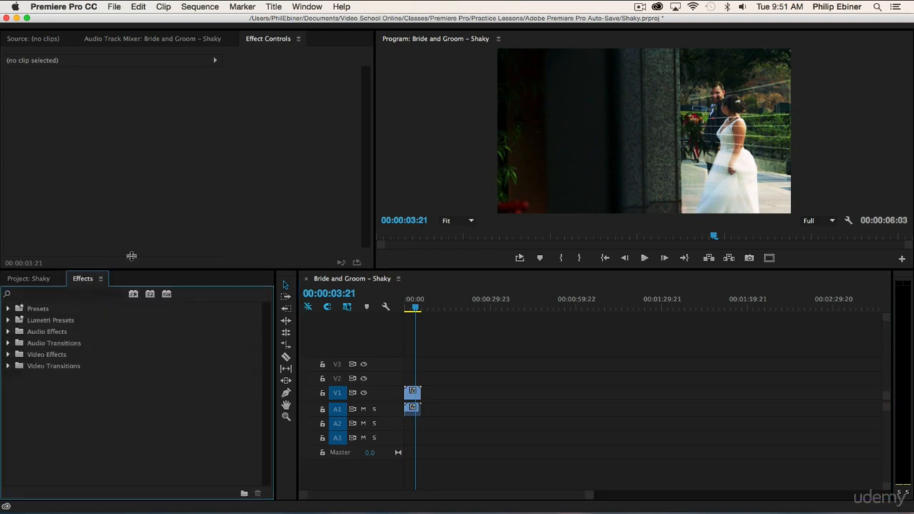
pyautogui.click(307, 7)
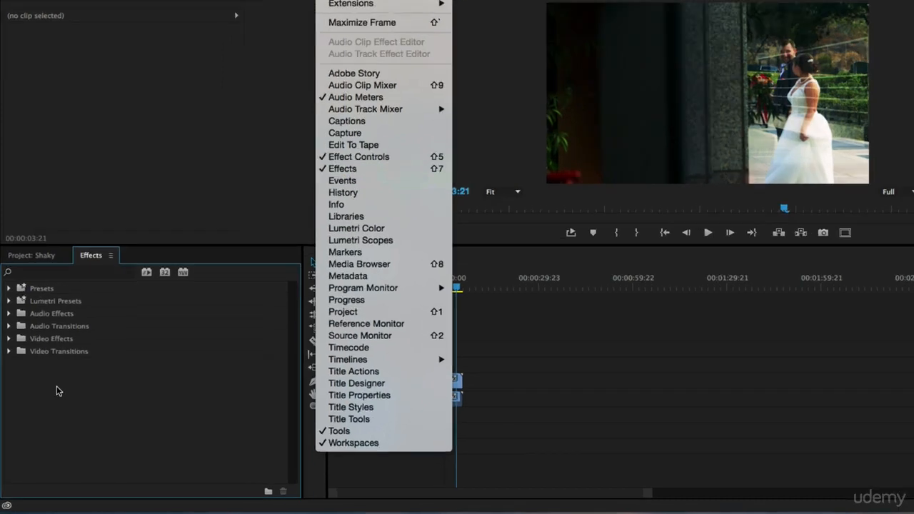
pyautogui.click(52, 397)
pyautogui.click(57, 100)
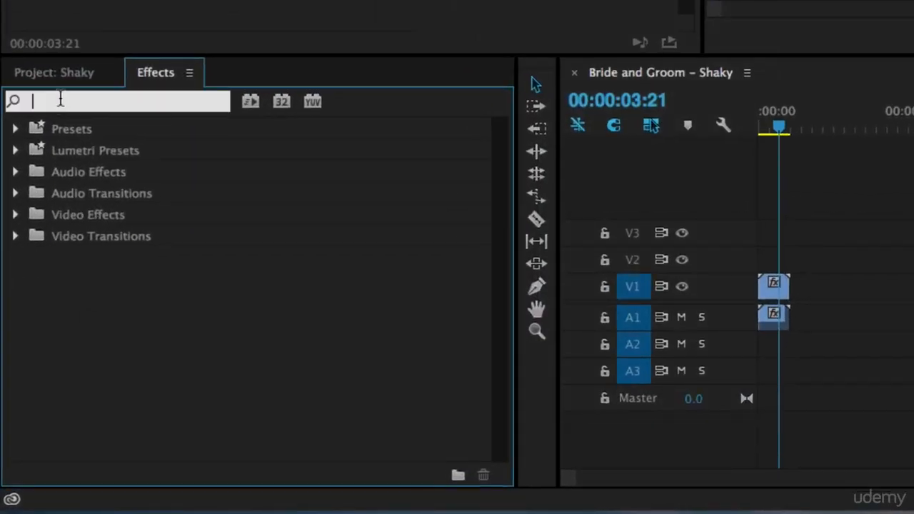
pyautogui.write('warp')
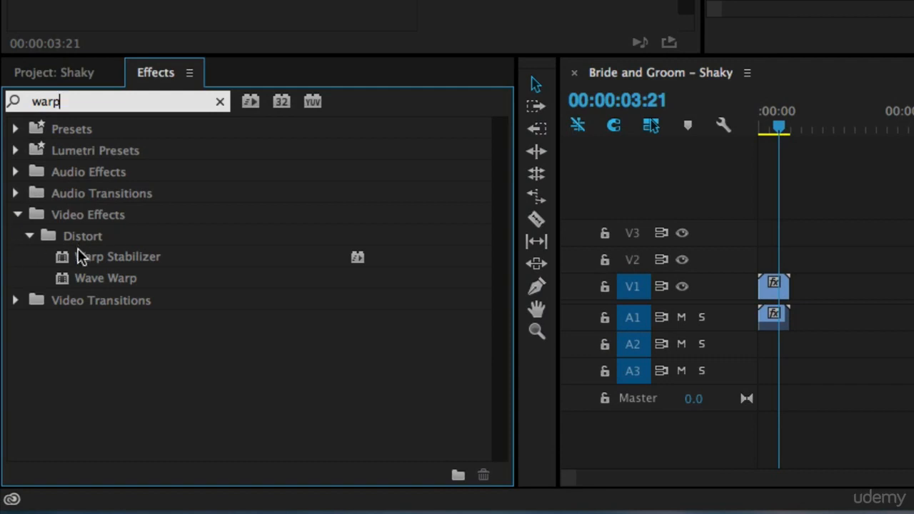
pyautogui.click(178, 257)
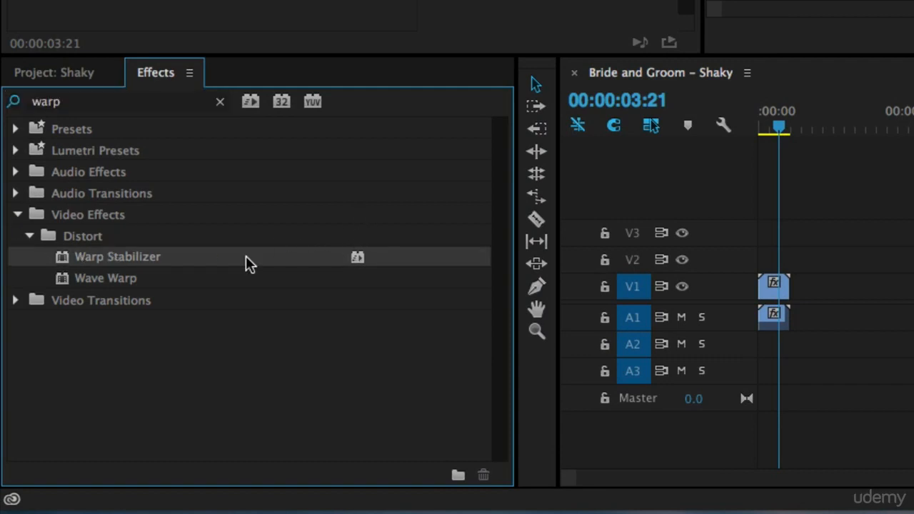
pyautogui.moveTo(104, 258); pyautogui.dragTo(776, 285)
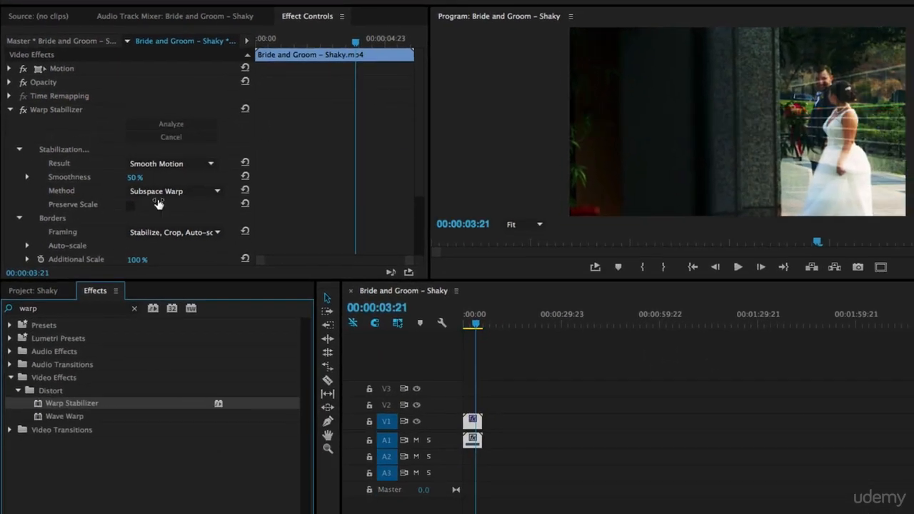
# Play the stabilized clip from its beginning twice to review the Smooth Motion result.
pyautogui.moveTo(478, 325); pyautogui.dragTo(450, 326)
pyautogui.press('space')
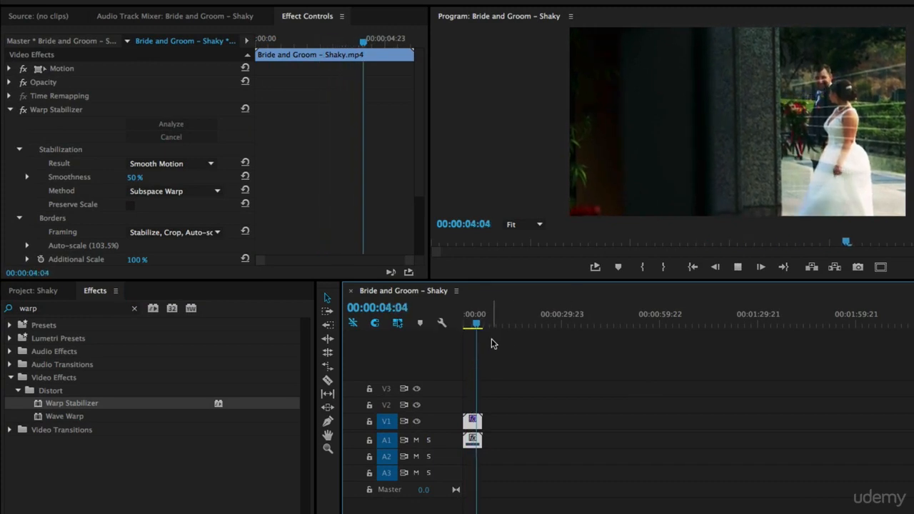
pyautogui.press('space')
pyautogui.click(473, 325)
pyautogui.moveTo(473, 325); pyautogui.dragTo(450, 322)
pyautogui.press('space')
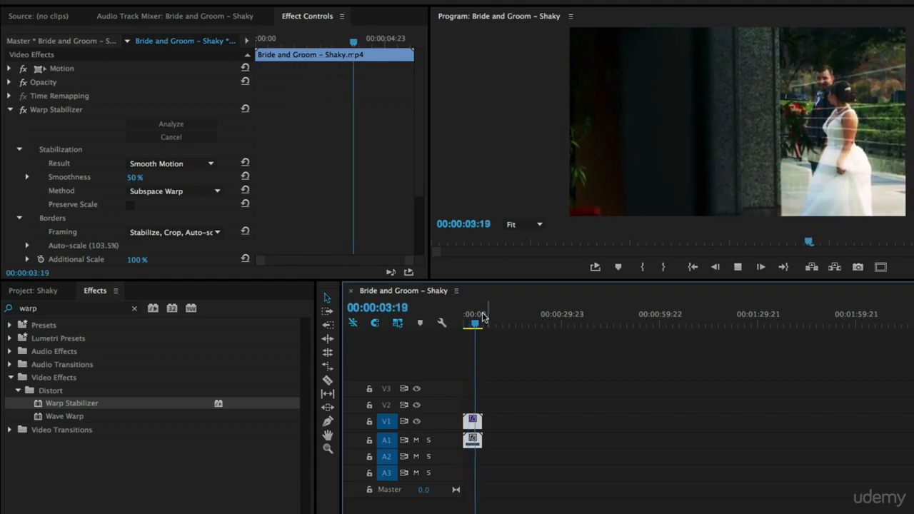
pyautogui.press('space')
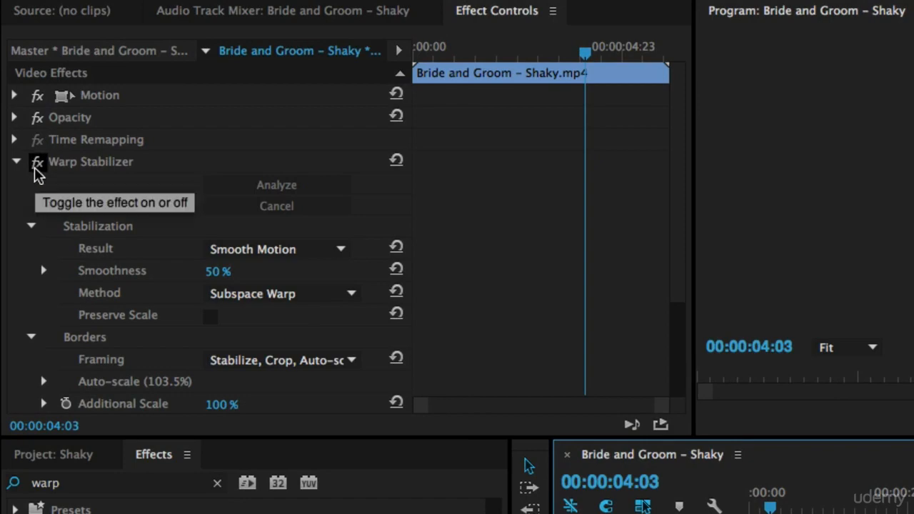
# Compare playback from the clip's start with Warp Stabilizer switched off and then back on.
pyautogui.click(37, 163)
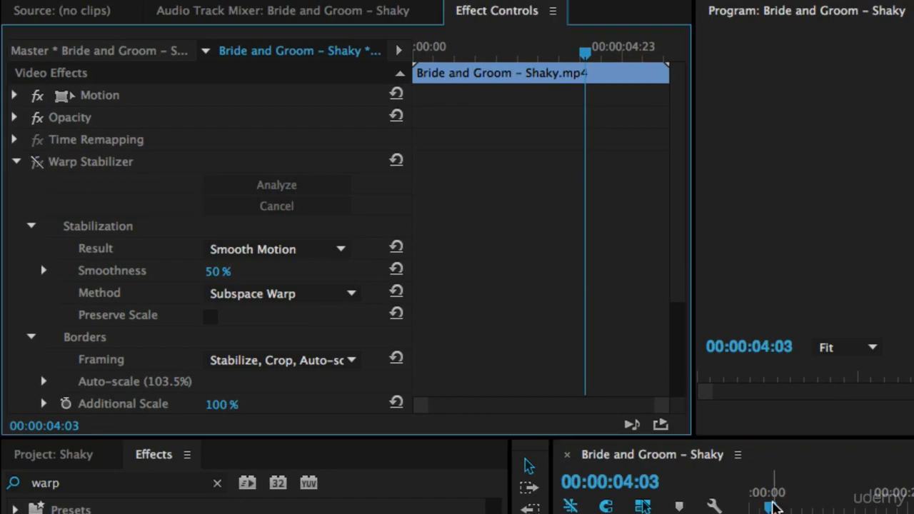
pyautogui.press('Home')
pyautogui.press('space')
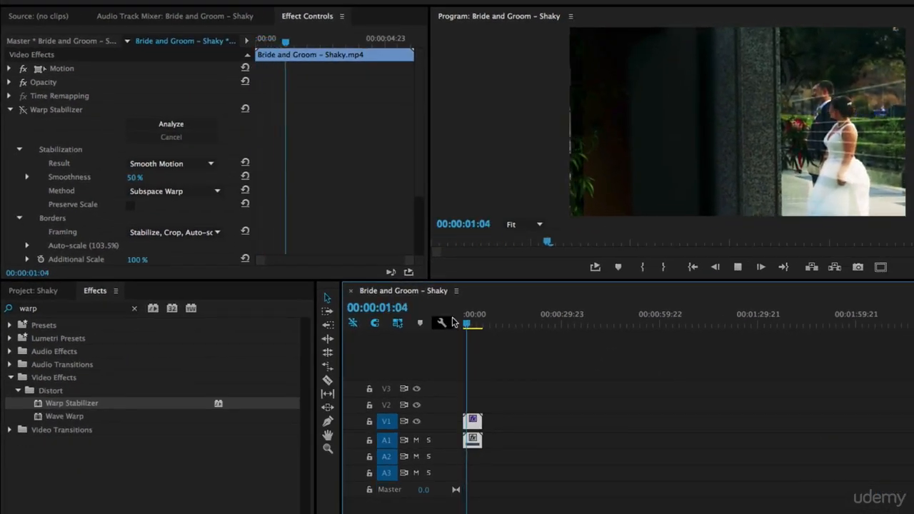
pyautogui.press('space')
pyautogui.press('Home')
pyautogui.click(23, 109)
pyautogui.press('space')
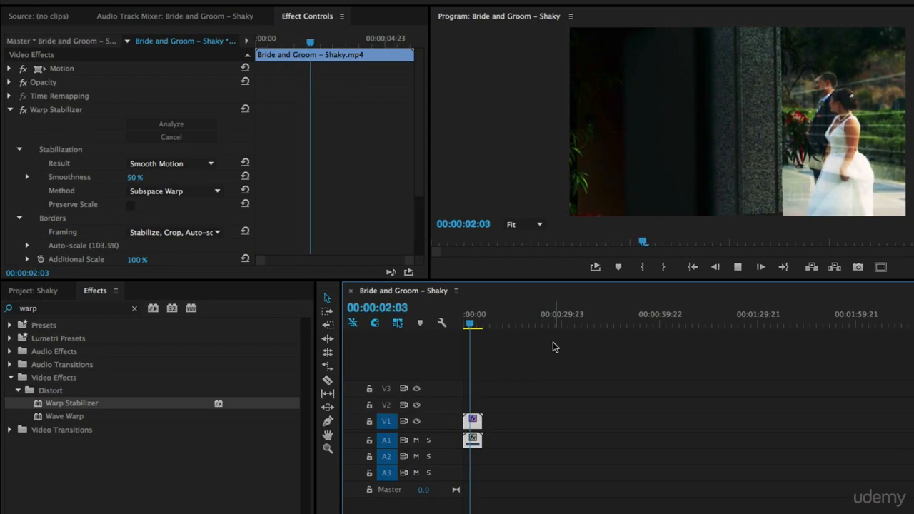
pyautogui.press('space')
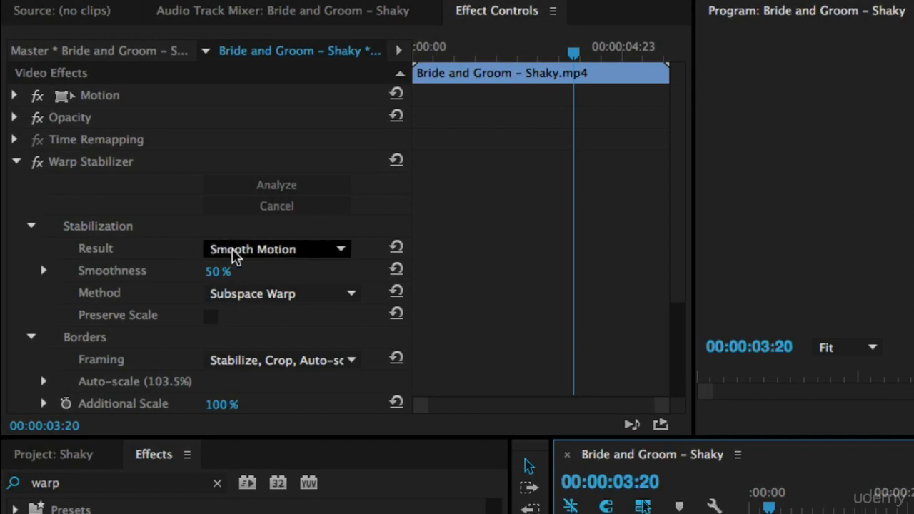
# Set the Warp Stabilizer result to No Motion and review the clip by playing it from the start.
pyautogui.click(155, 165)
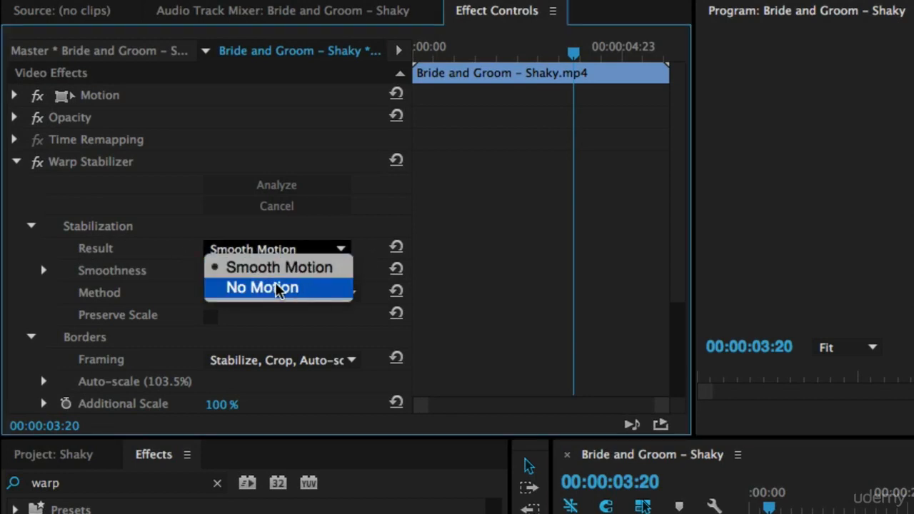
pyautogui.click(311, 288)
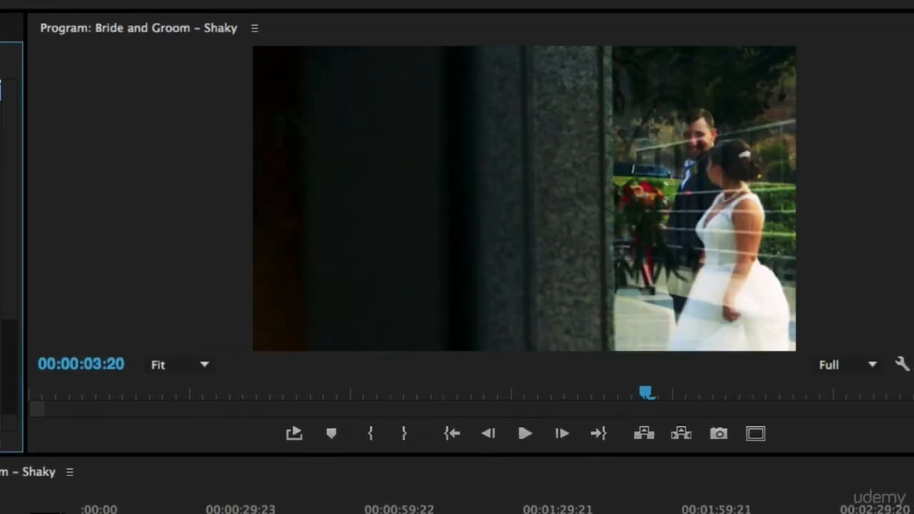
pyautogui.moveTo(110, 512); pyautogui.dragTo(81, 512)
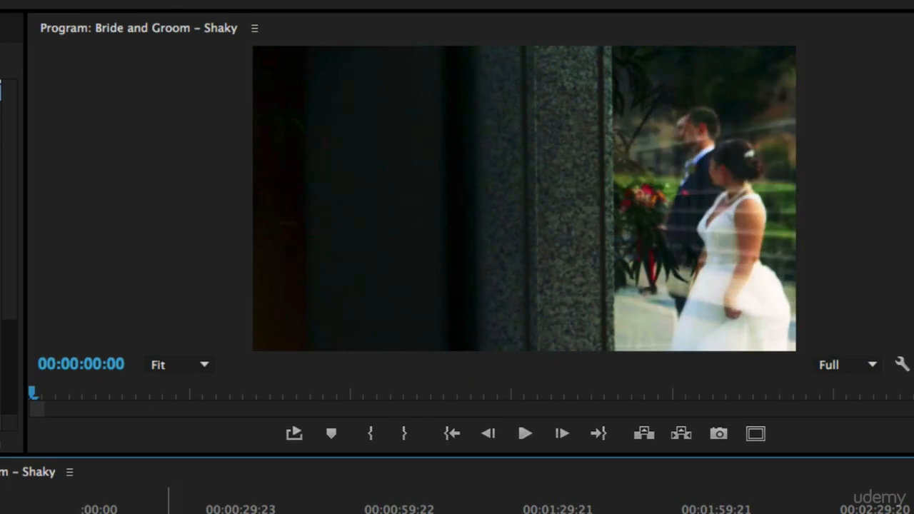
pyautogui.press('space')
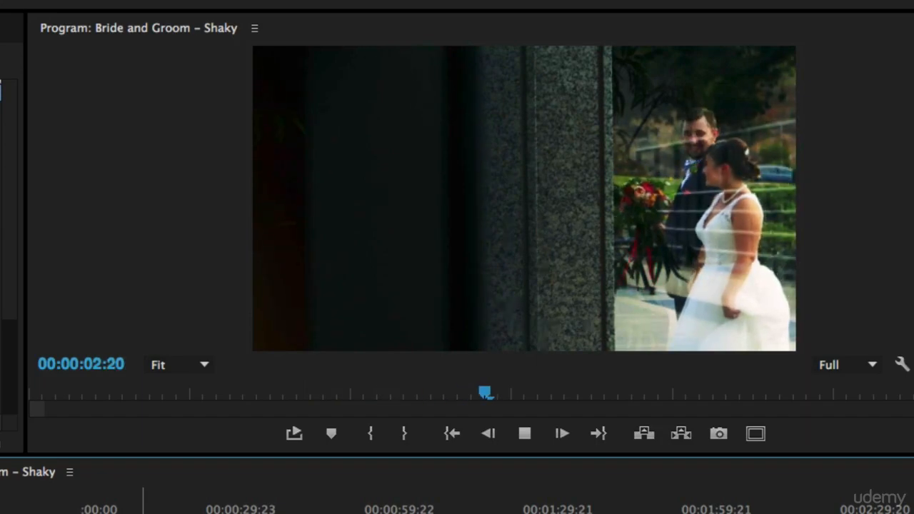
pyautogui.press('space')
pyautogui.press('Home')
pyautogui.press('space')
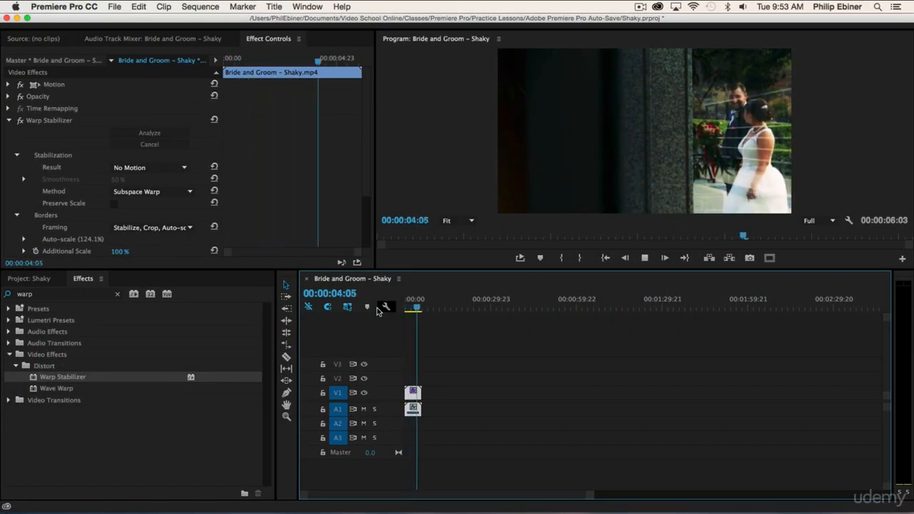
pyautogui.press('space')
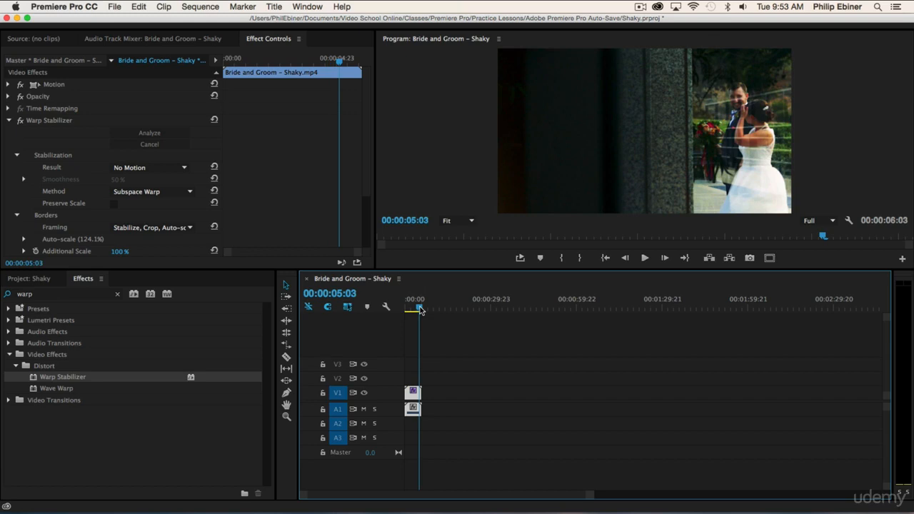
pyautogui.moveTo(420, 309); pyautogui.dragTo(397, 309)
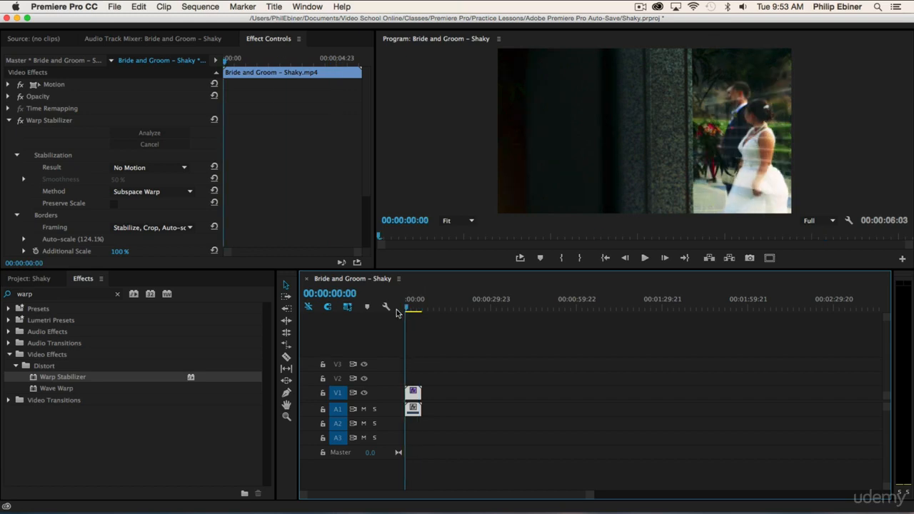